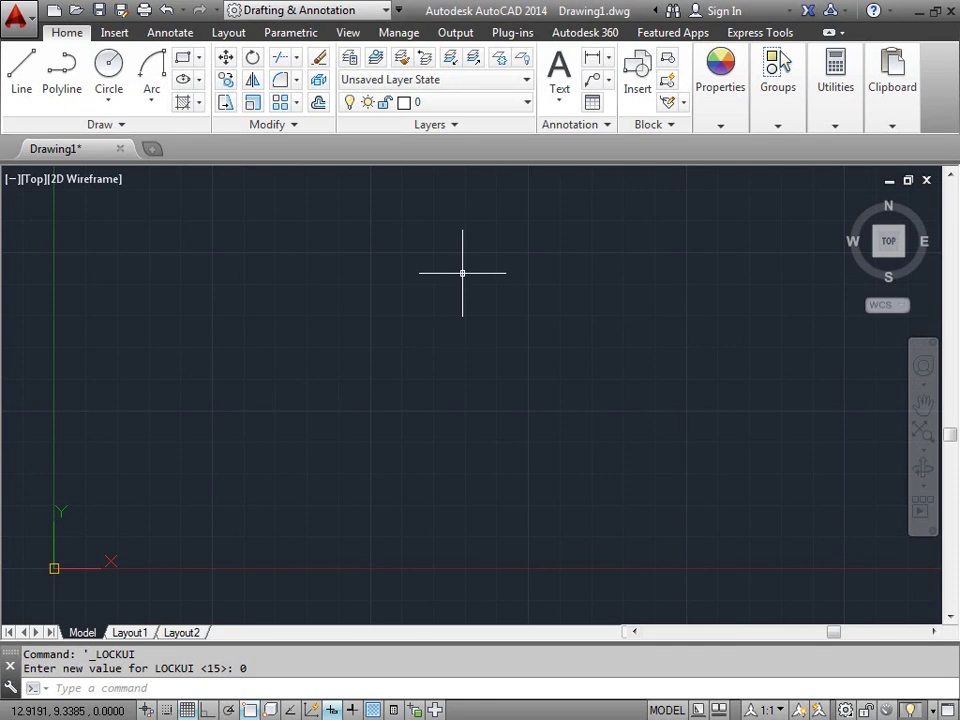
Expand the measuring and point tools, then switch the workspace to AutoCAD Classic
left_click(845, 100)
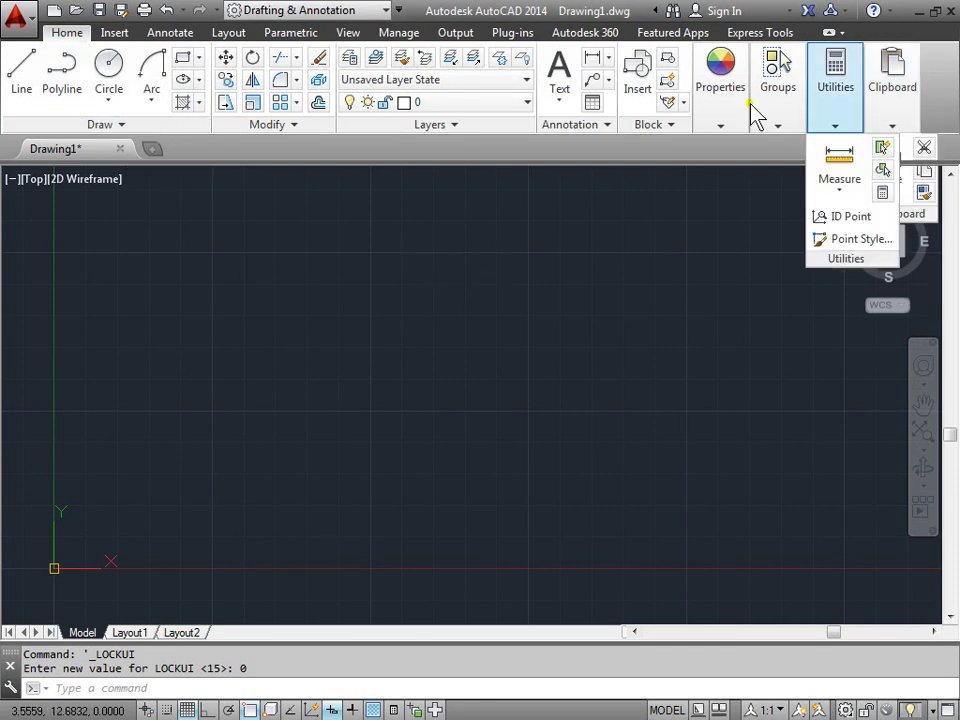
mouse_move(896, 121)
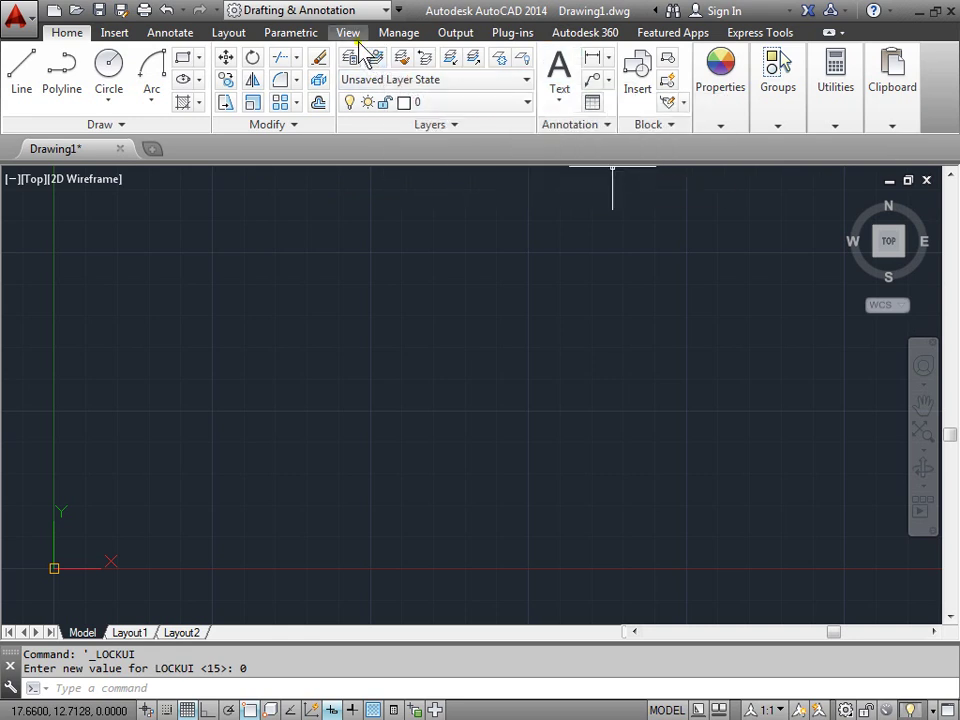
left_click(383, 11)
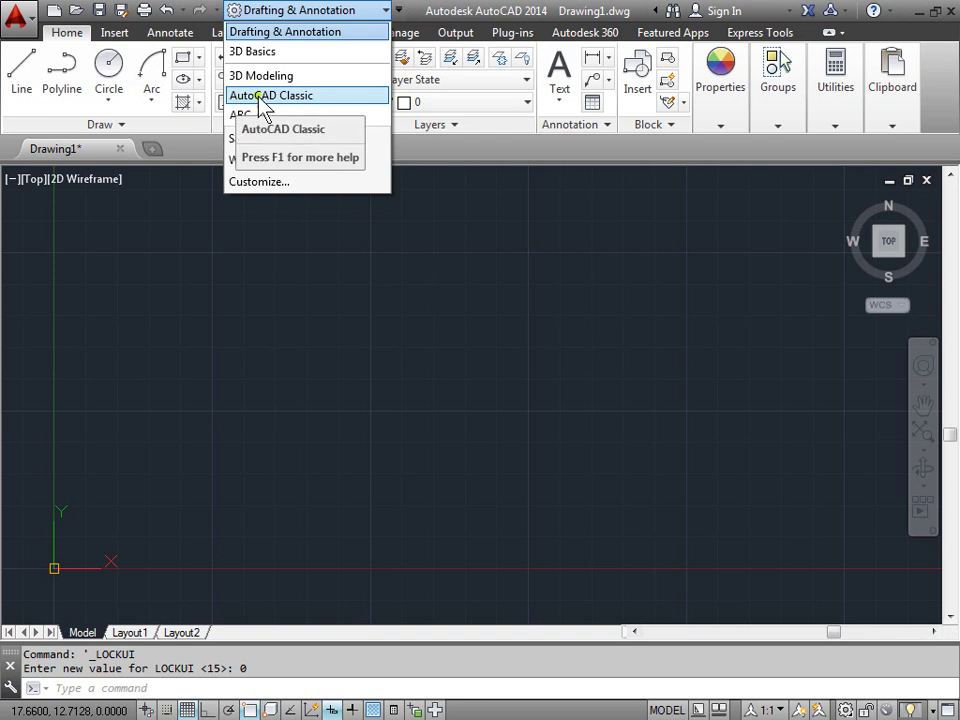
left_click(313, 103)
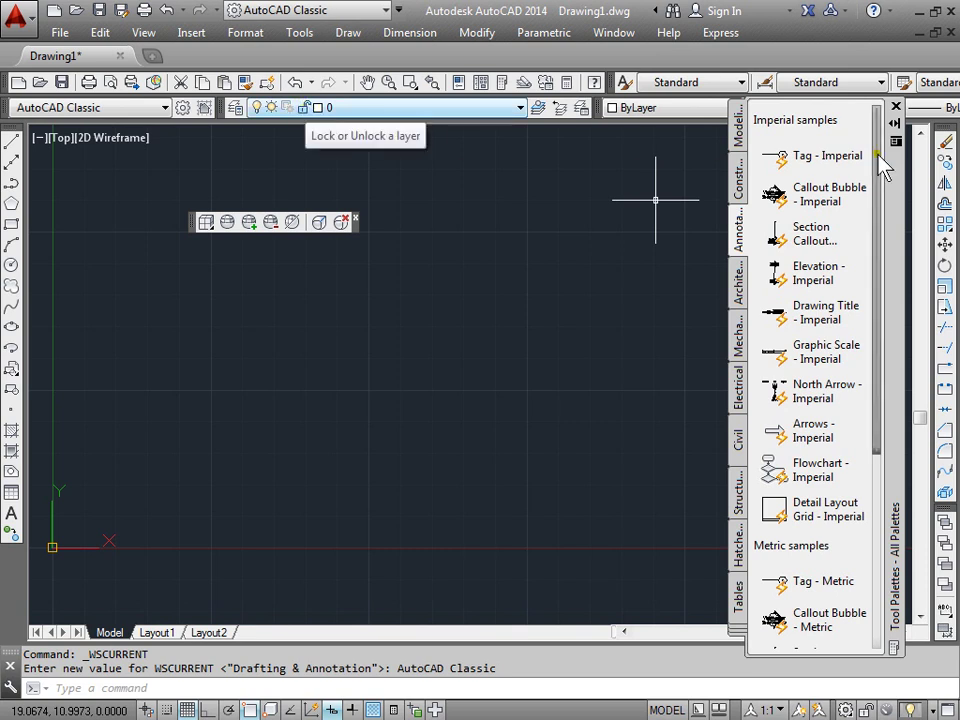
Float the Tool Palettes window over the drawing and close it
left_click_drag(890, 178, 384, 220)
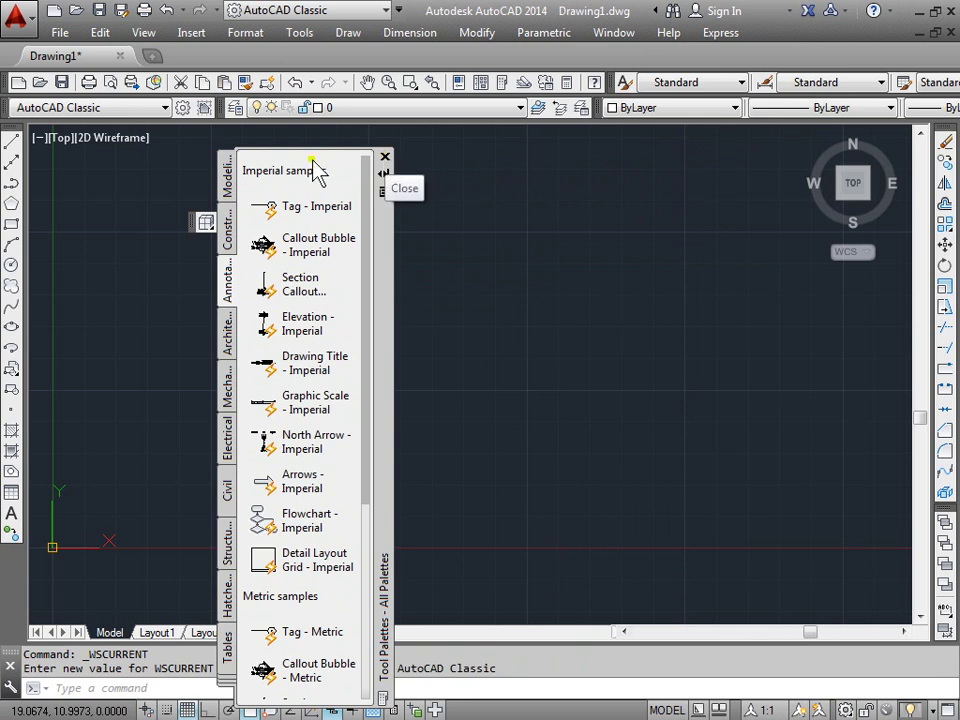
left_click(385, 158)
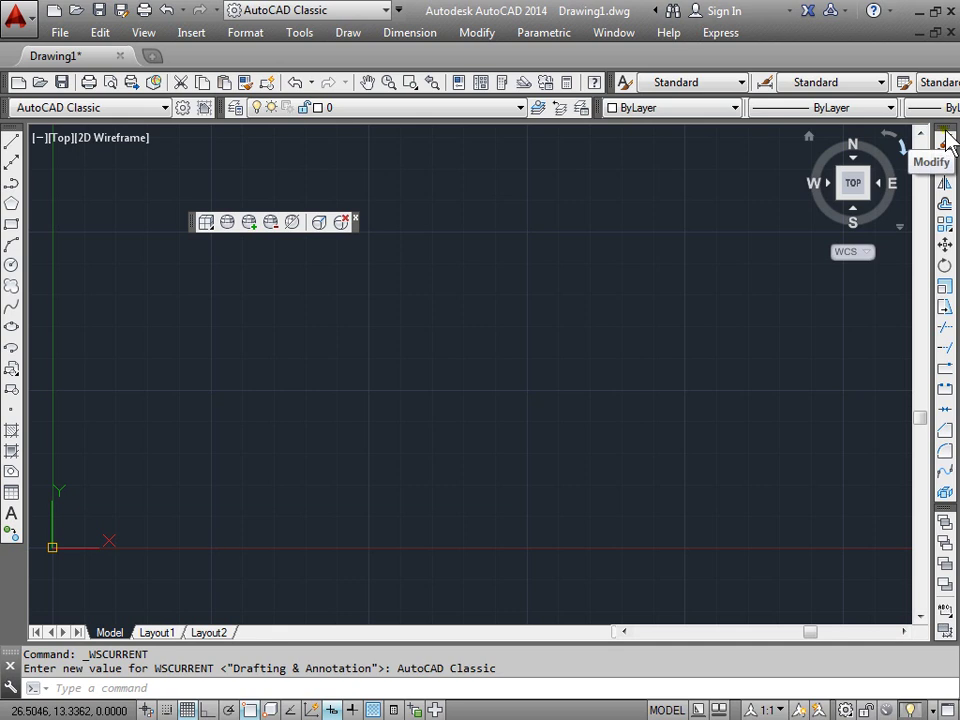
Float the Modify, Layers, Draw and View toolbars and stack them near the lower-left origin
left_click_drag(950, 145, 540, 320)
left_click_drag(223, 104, 253, 582)
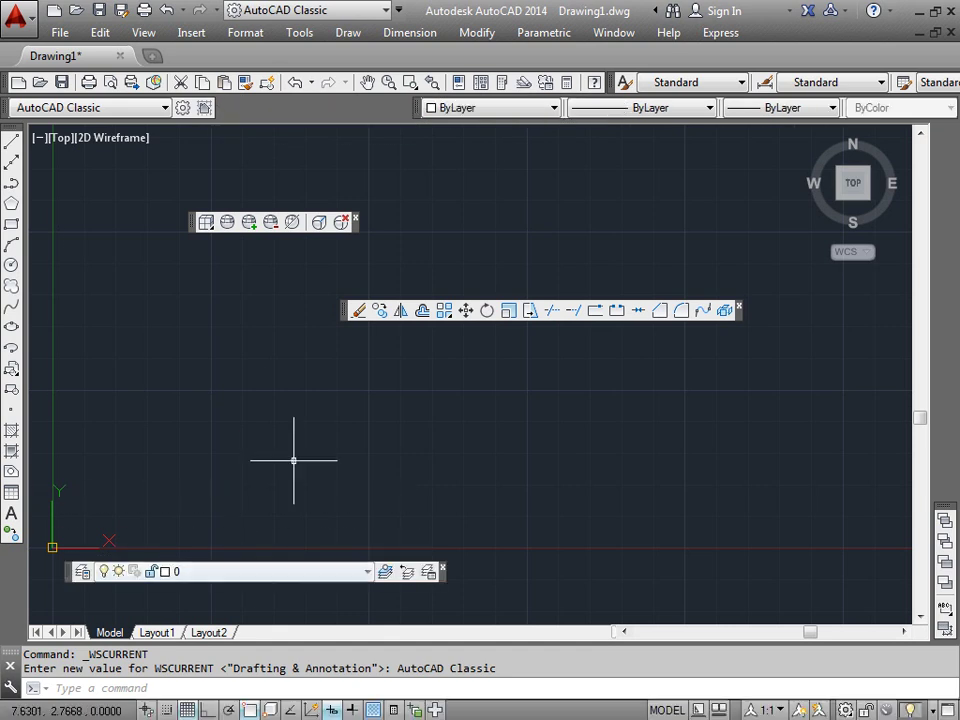
mouse_move(348, 314)
left_mouse_down()
mouse_move(349, 326)
mouse_move(131, 499)
mouse_move(78, 516)
left_mouse_up()
mouse_move(11, 132)
left_mouse_down()
mouse_move(64, 184)
mouse_move(172, 413)
mouse_move(300, 471)
mouse_move(296, 480)
left_mouse_up()
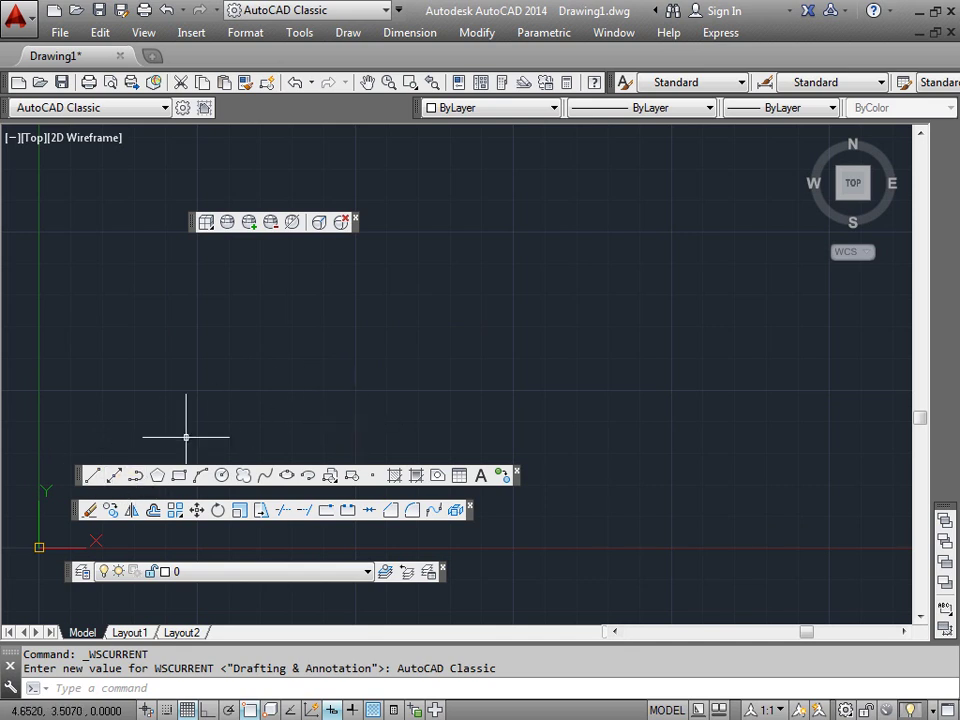
left_click_drag(82, 471, 80, 423)
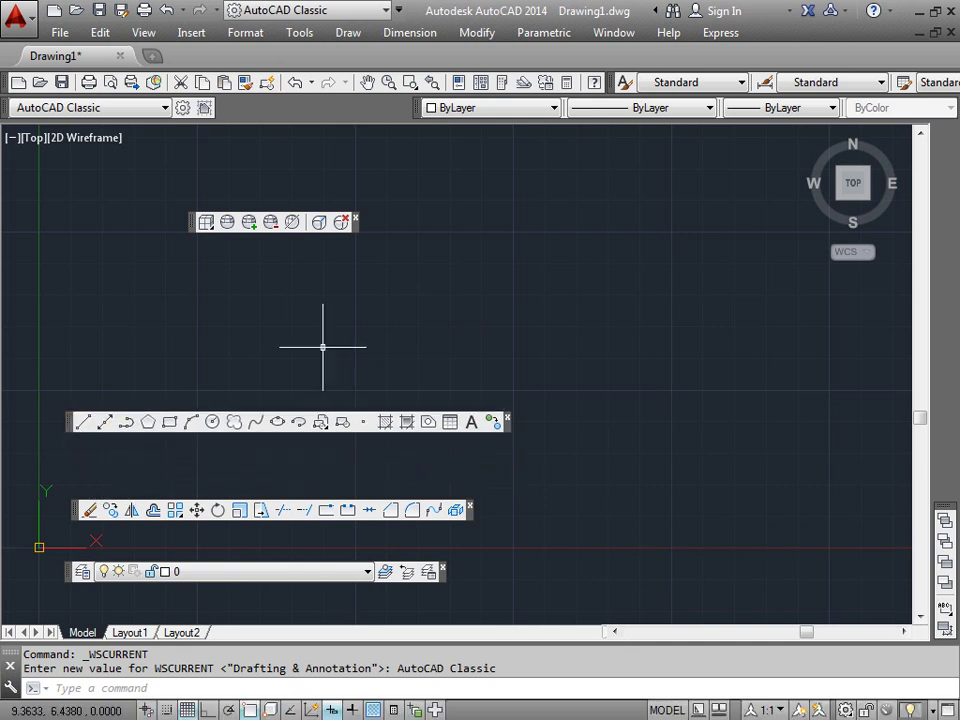
left_click_drag(191, 223, 74, 395)
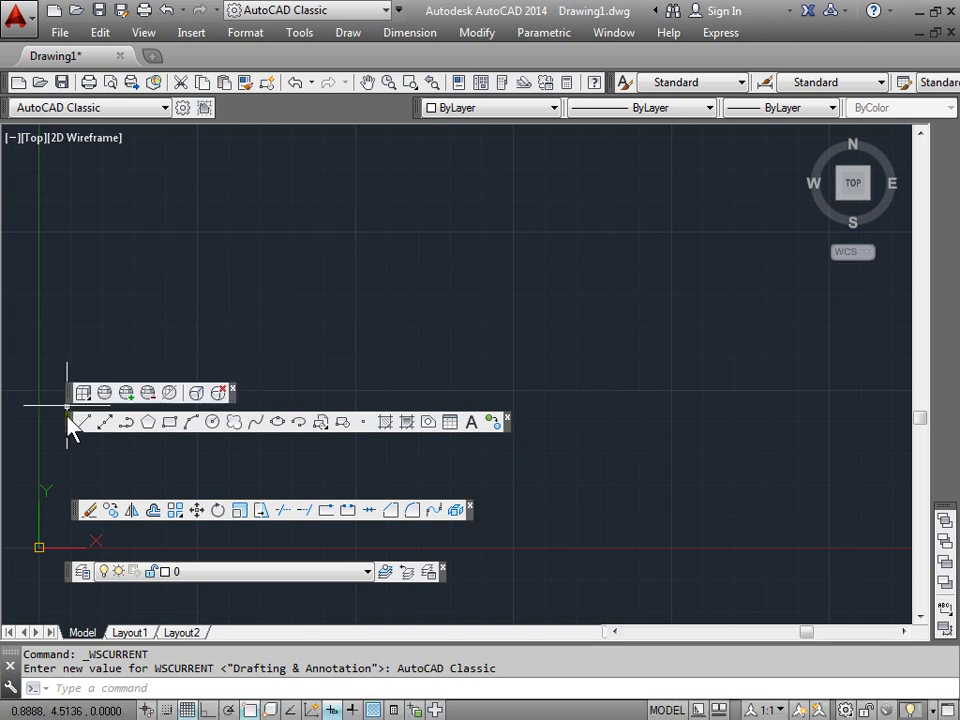
left_click_drag(76, 506, 72, 458)
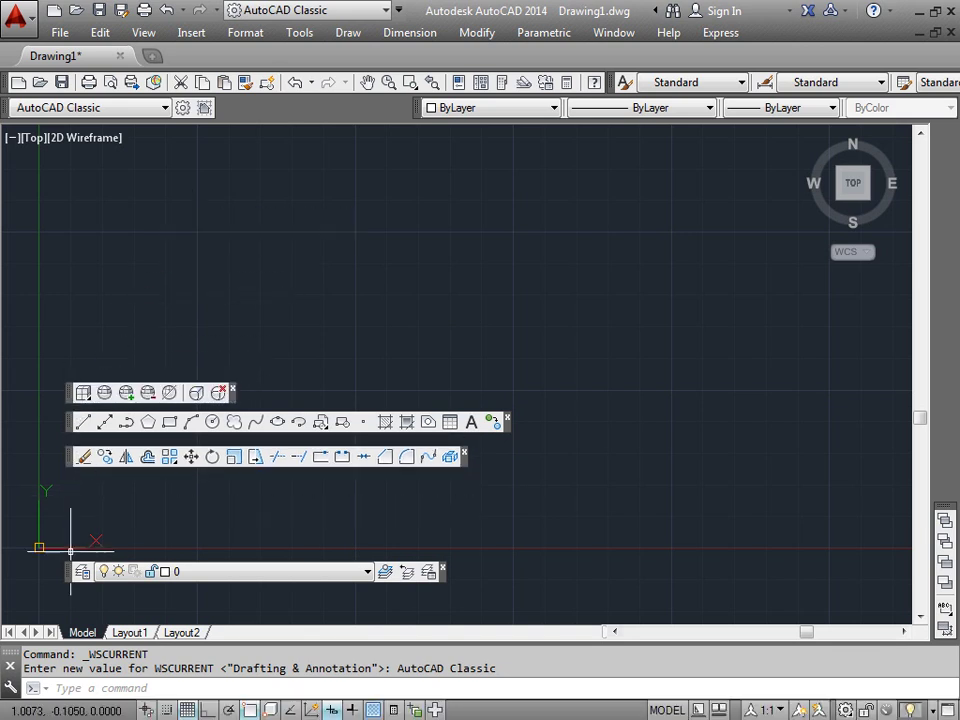
left_click_drag(65, 570, 71, 493)
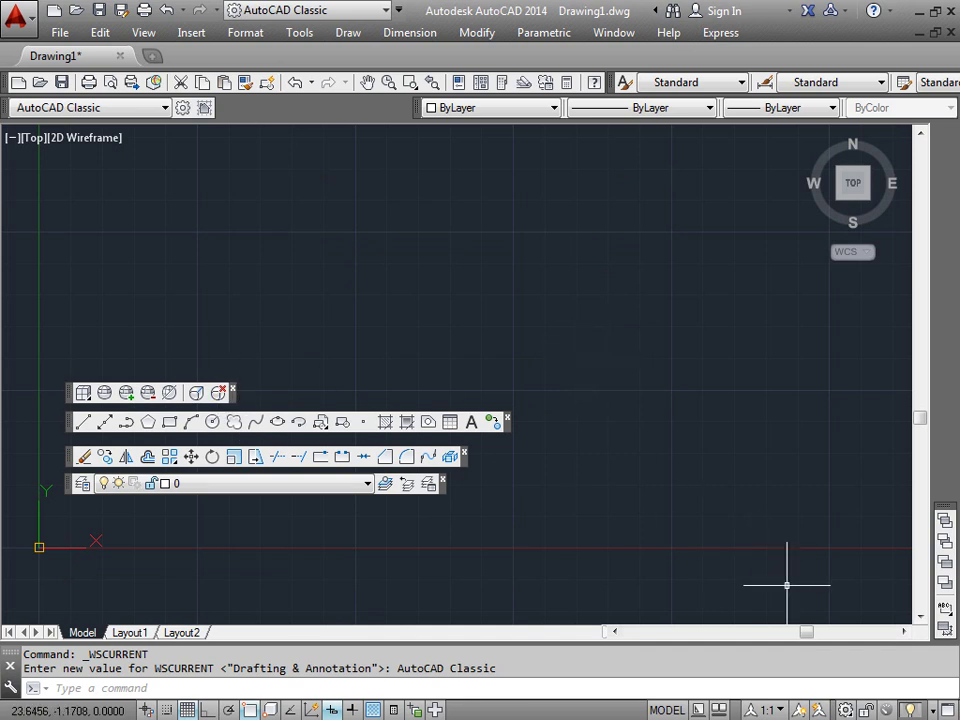
Lock all floating and docked toolbars and windows from the status-bar lock (LOCKUI 15)
left_click(866, 709)
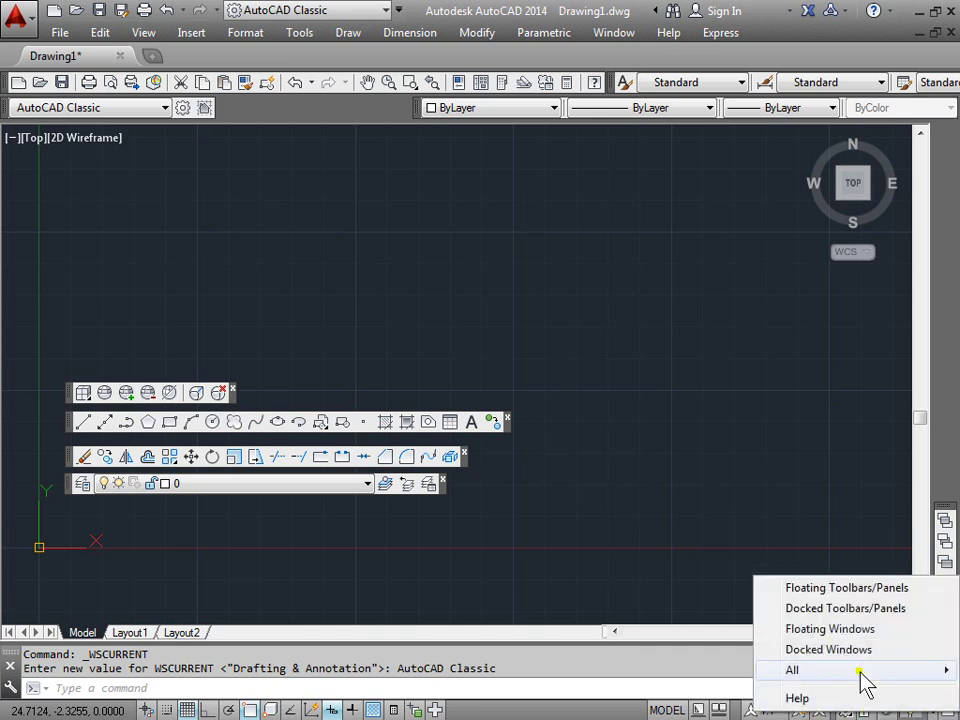
mouse_move(860, 672)
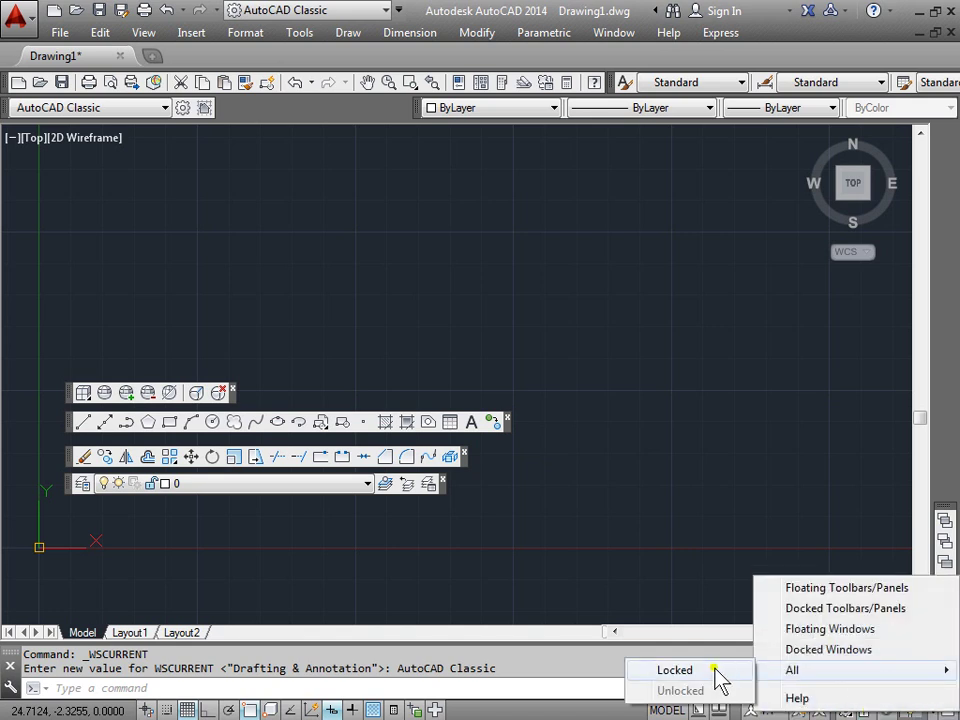
left_click(718, 678)
left_click(866, 709)
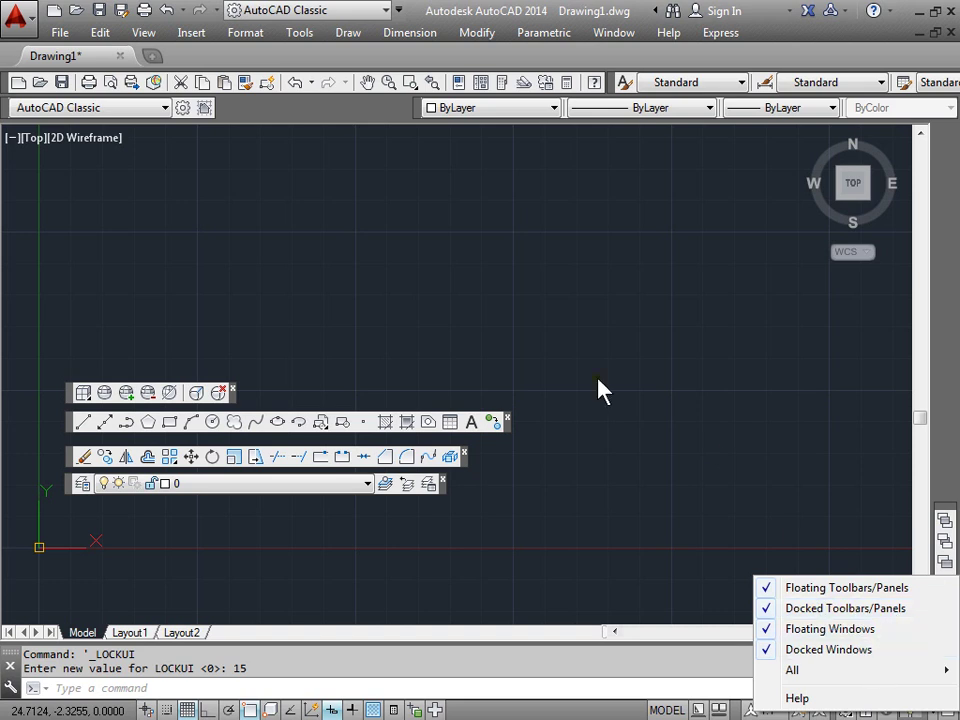
left_click(72, 400)
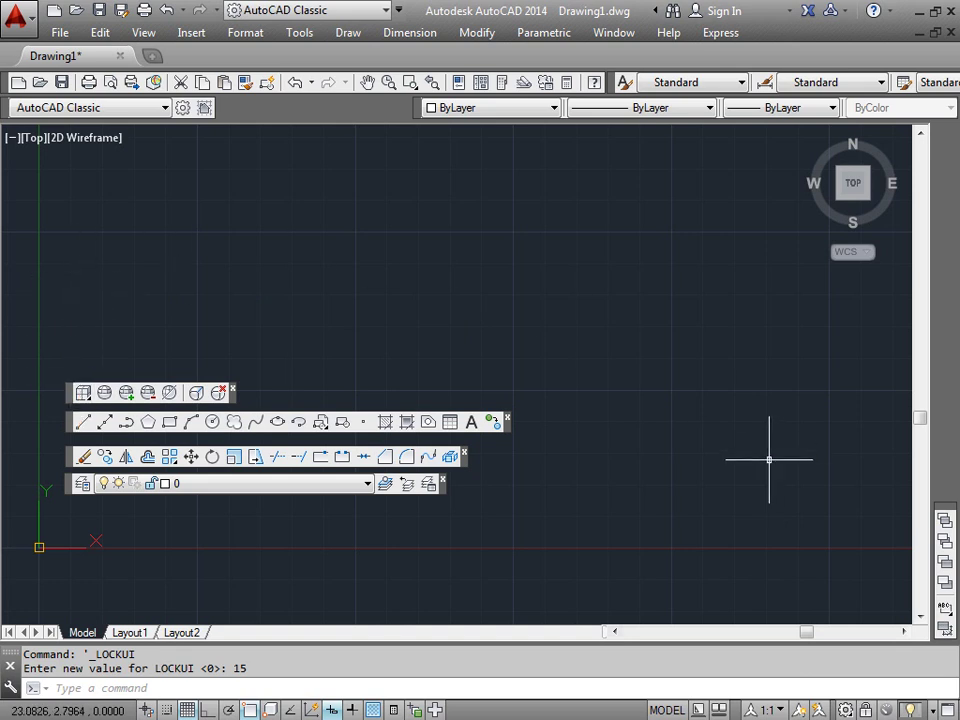
Switch back to the Drafting & Annotation workspace and close the Design Feed palette
left_click(386, 10)
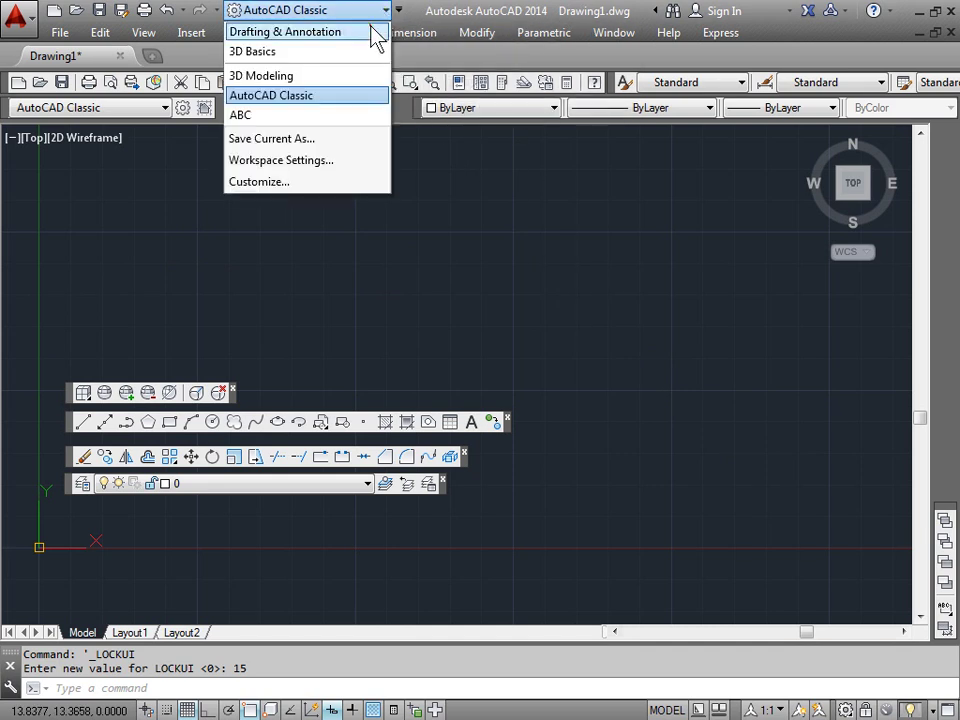
left_click(375, 32)
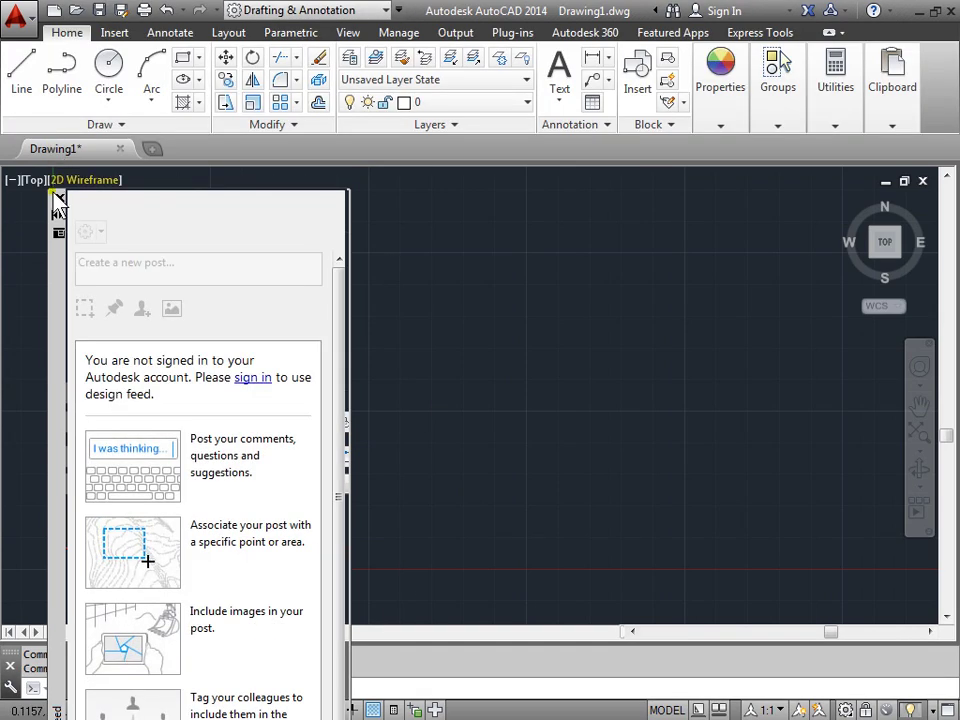
left_click(59, 198)
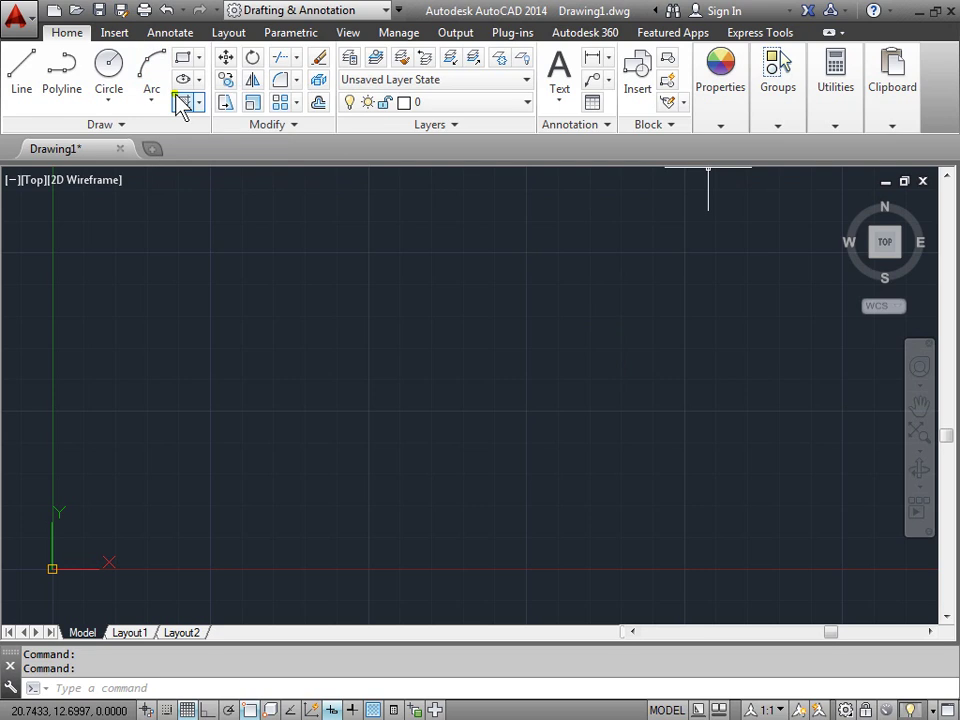
Turn on the AutoCAD Draw toolbar under User Interface > Toolbars and return to the Home ribbon
left_click(346, 33)
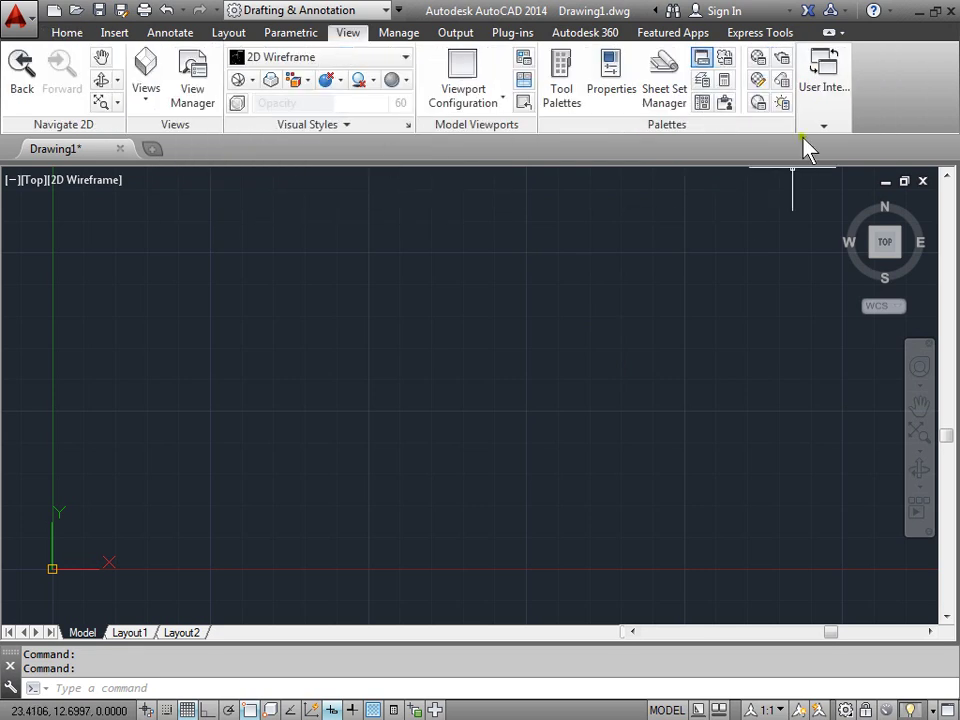
left_click(830, 90)
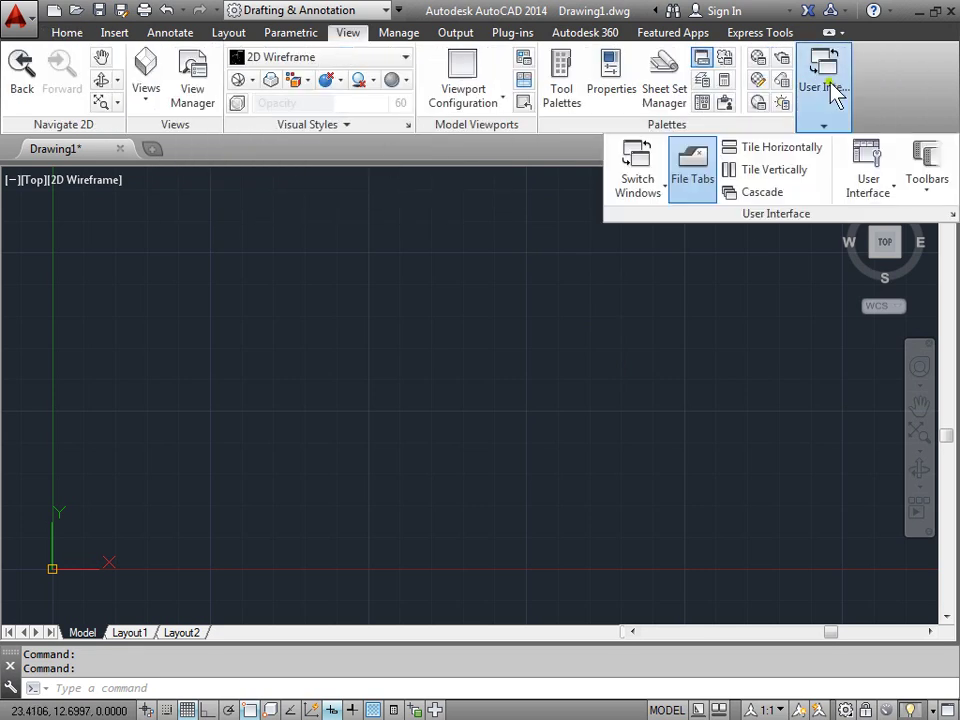
left_click(927, 165)
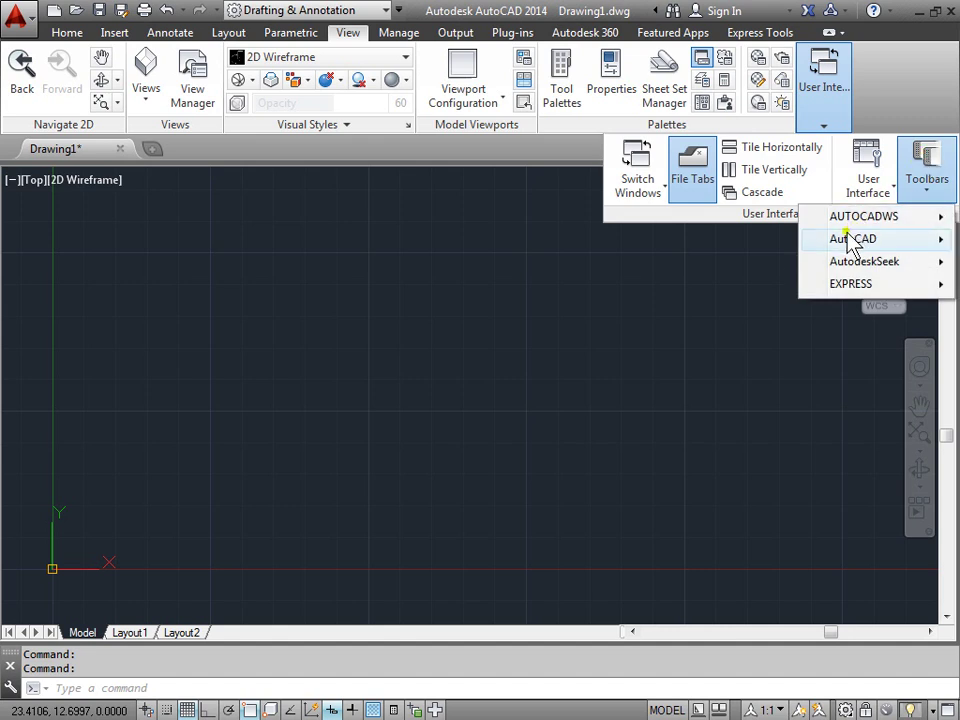
mouse_move(851, 242)
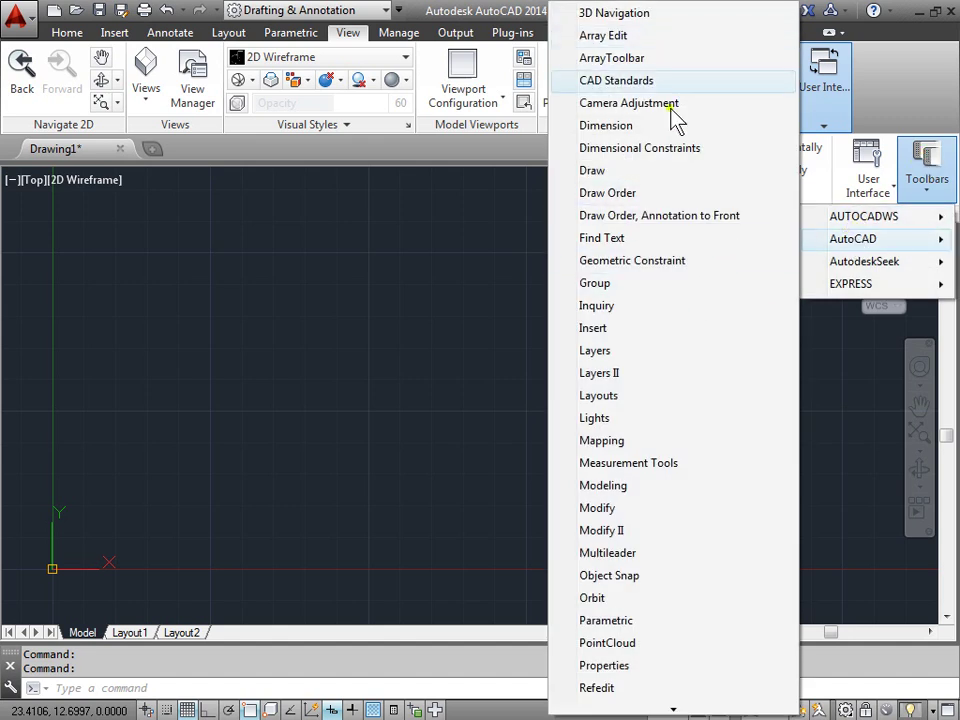
scroll(678, 660, "down", 1)
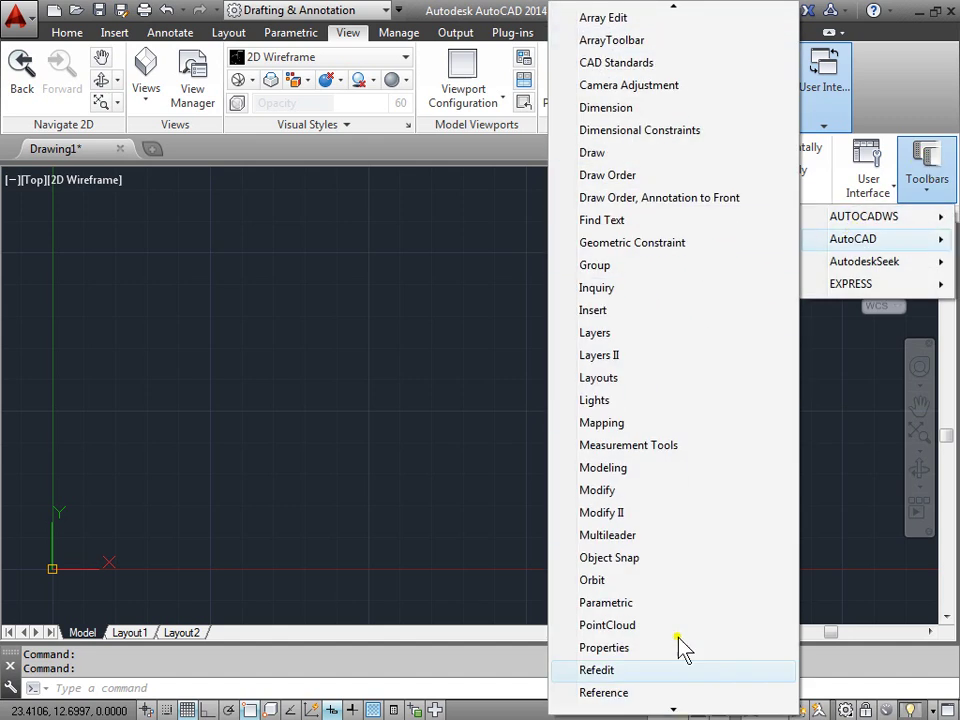
left_click(648, 158)
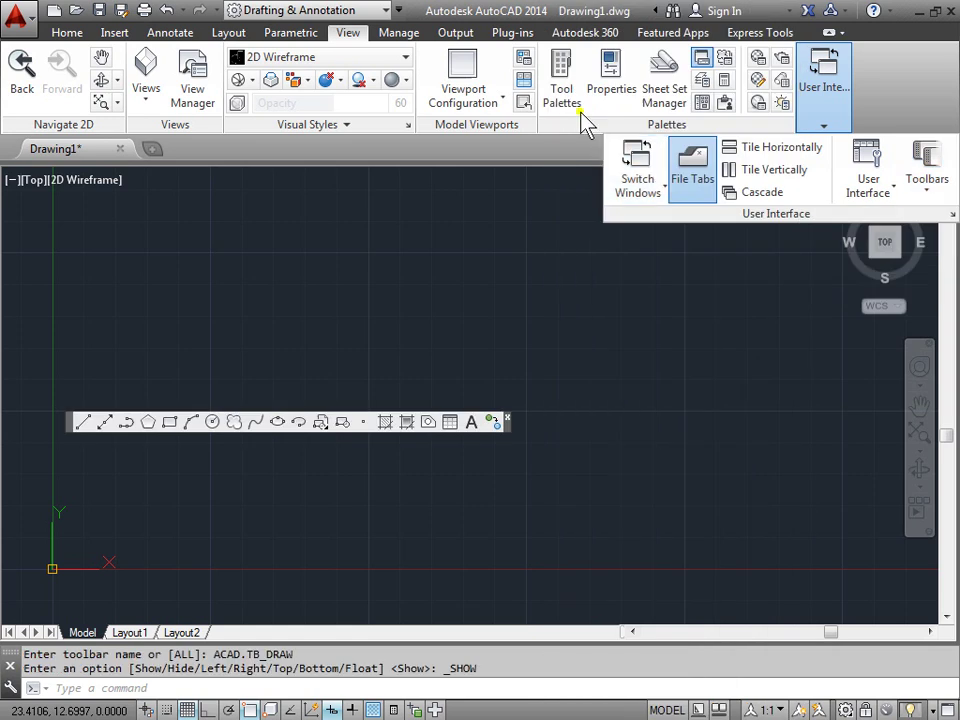
left_click(66, 33)
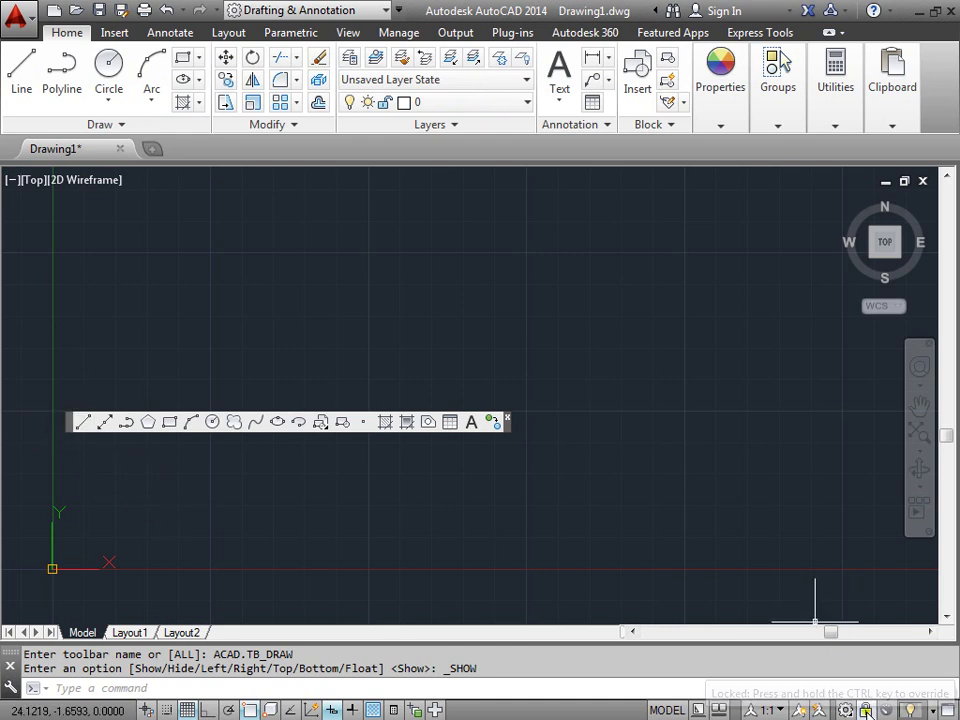
Unlock all toolbars and windows, setting LOCKUI back to 0
left_click(868, 708)
mouse_move(853, 678)
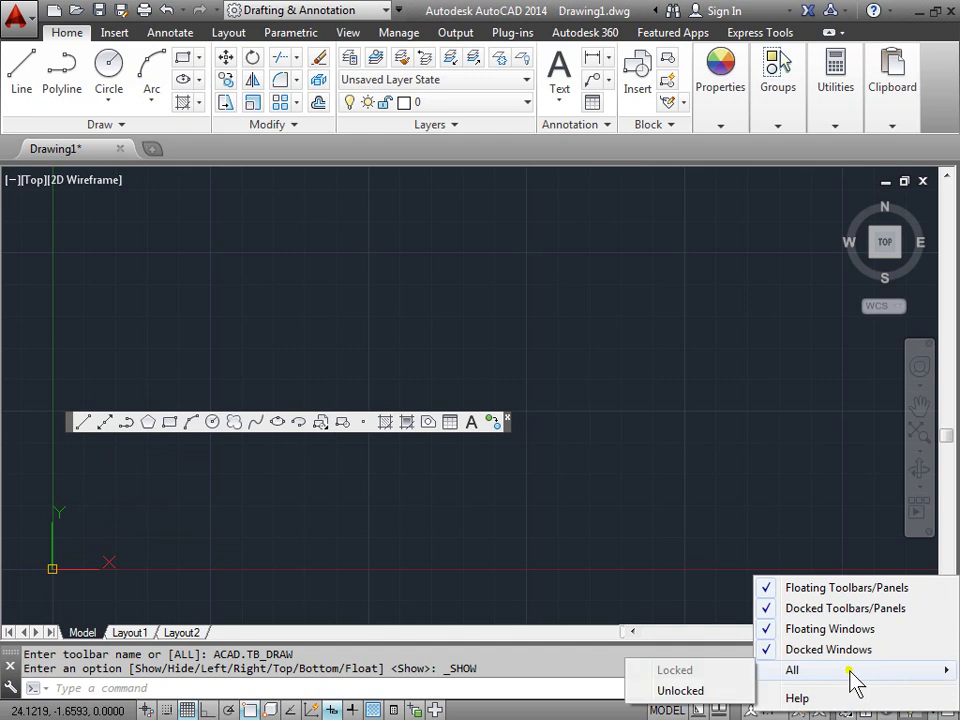
left_click(690, 690)
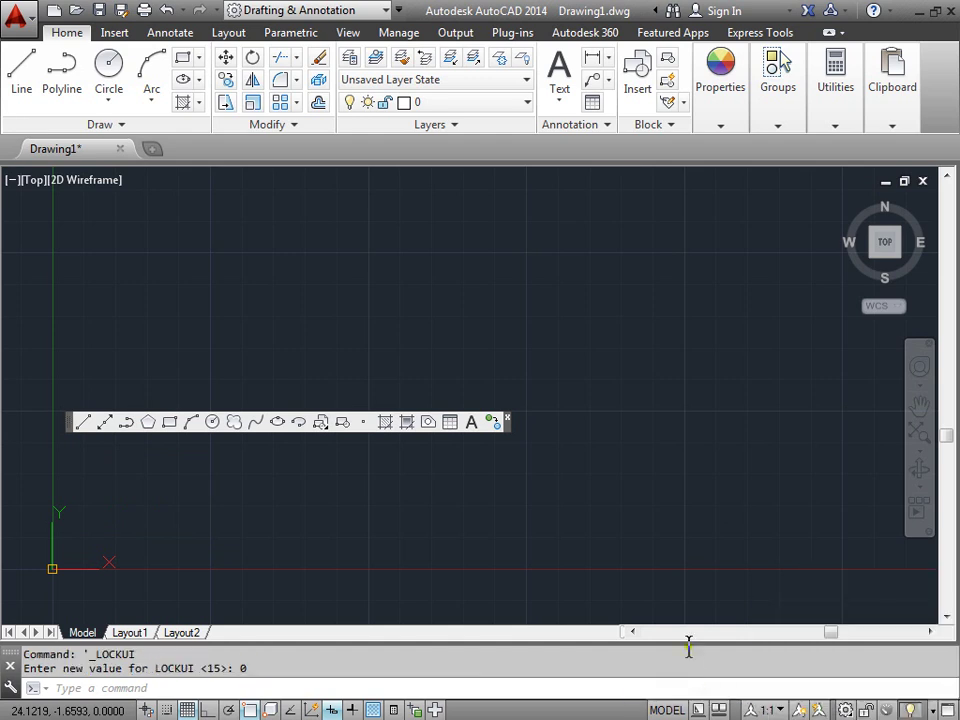
Move the floating Draw toolbar lower and to the right, ending on the Annotate ribbon
mouse_move(70, 425)
left_mouse_down()
mouse_move(285, 491)
mouse_move(167, 536)
mouse_move(152, 510)
left_mouse_up()
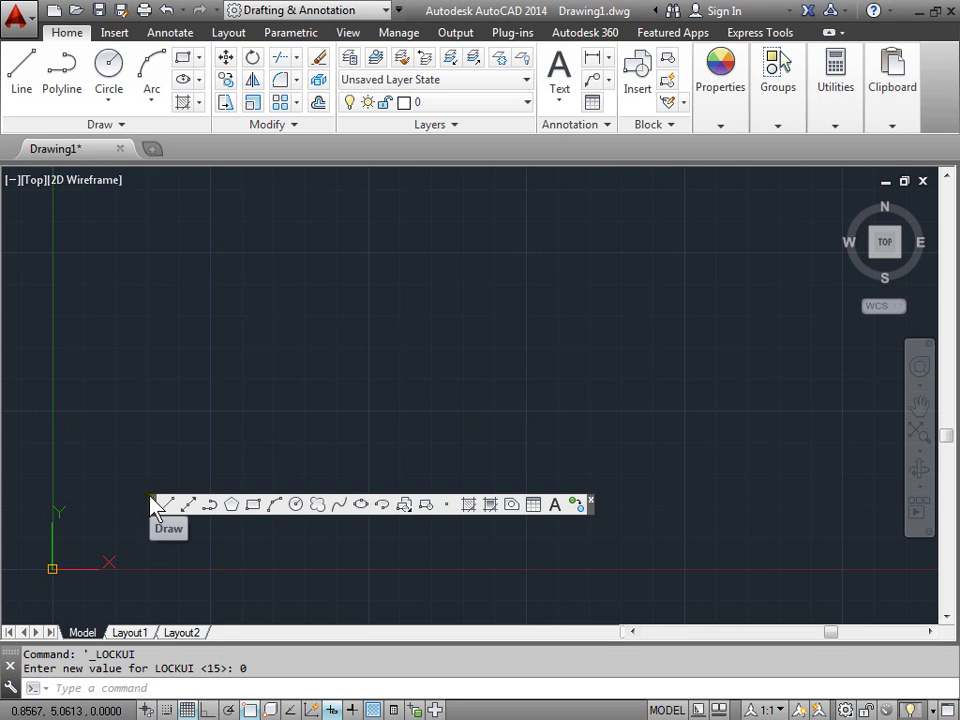
left_click(168, 34)
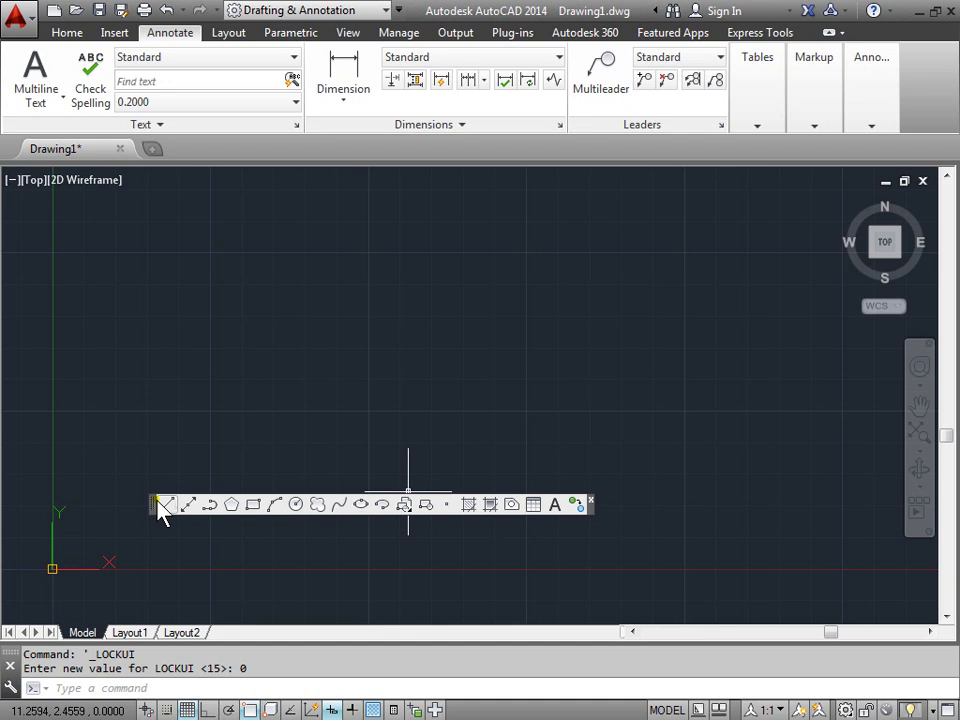
left_click(66, 33)
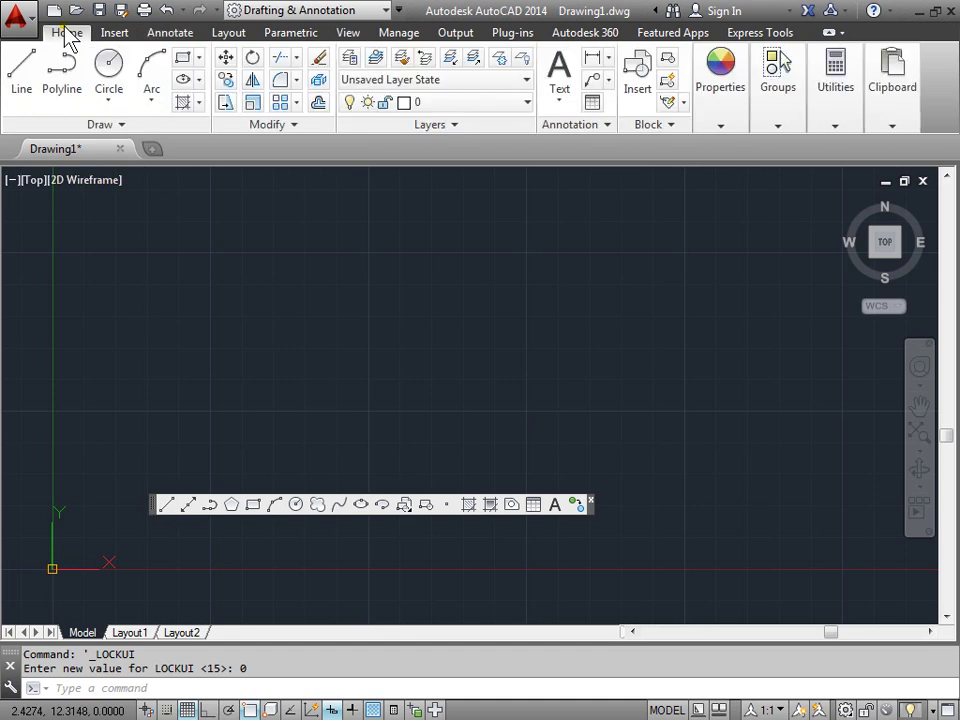
left_click(172, 33)
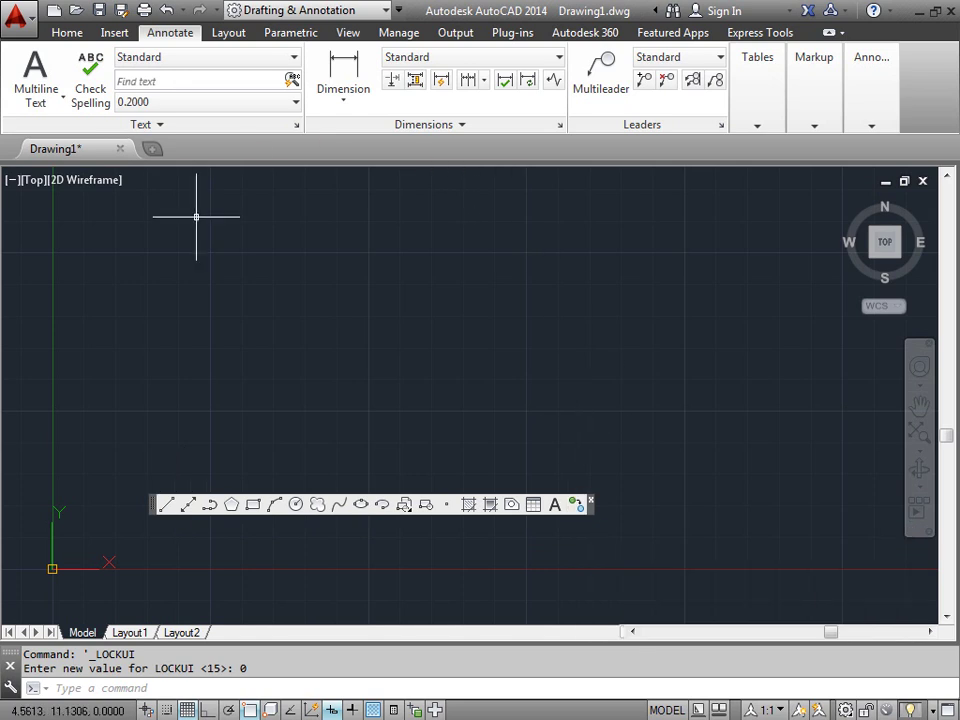
Move the Home ribbon's Layers panel between Draw and Modify, then show the View ribbon
left_click(385, 10)
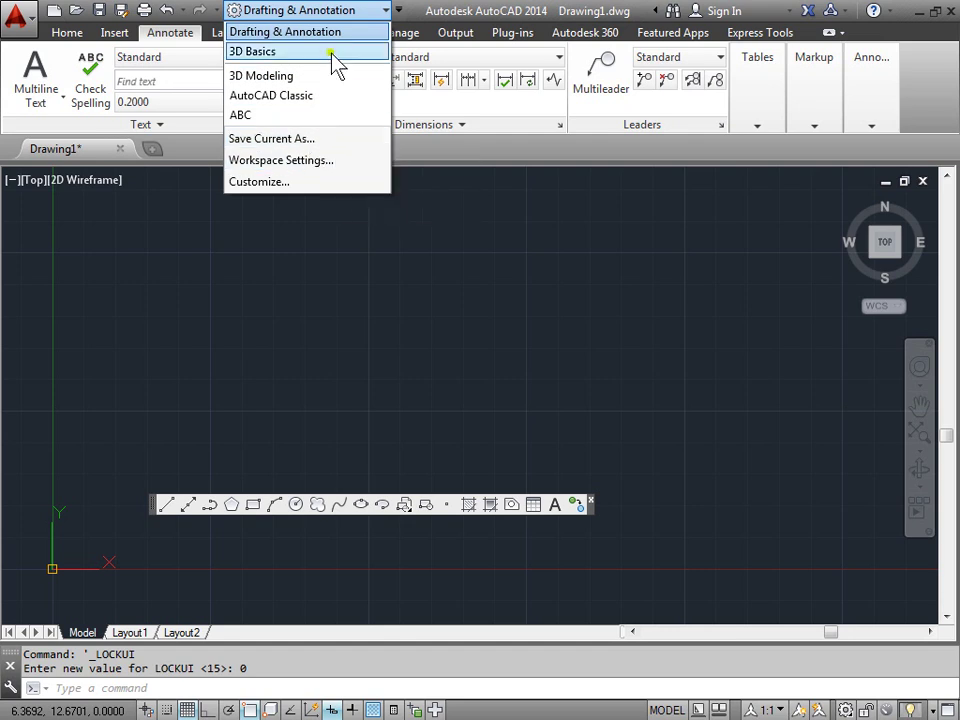
left_click(58, 40)
left_click(65, 33)
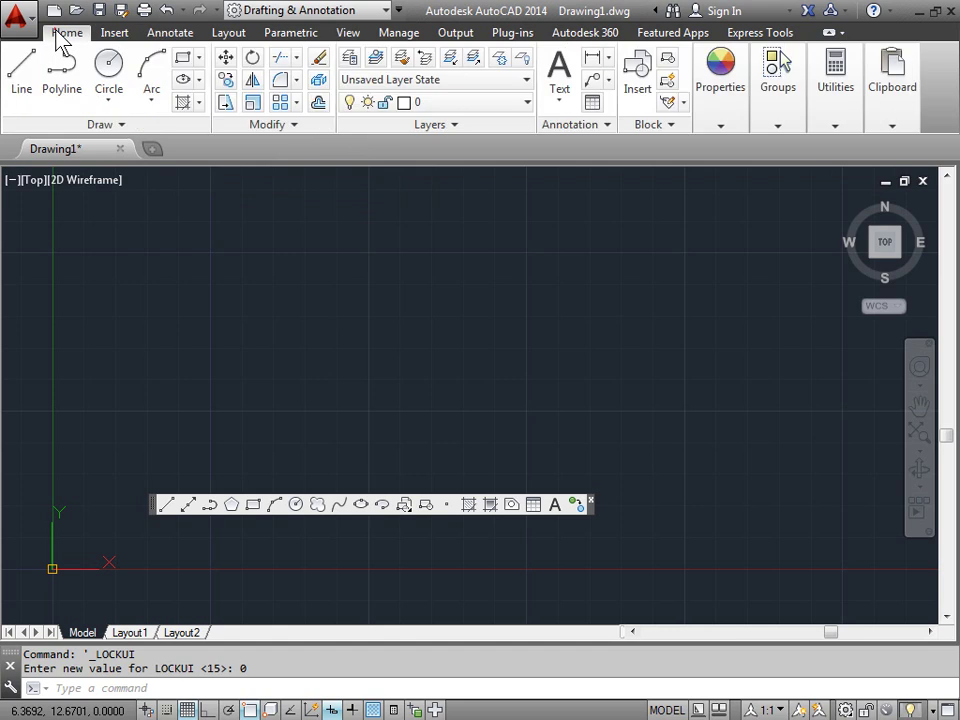
left_click_drag(441, 126, 237, 127)
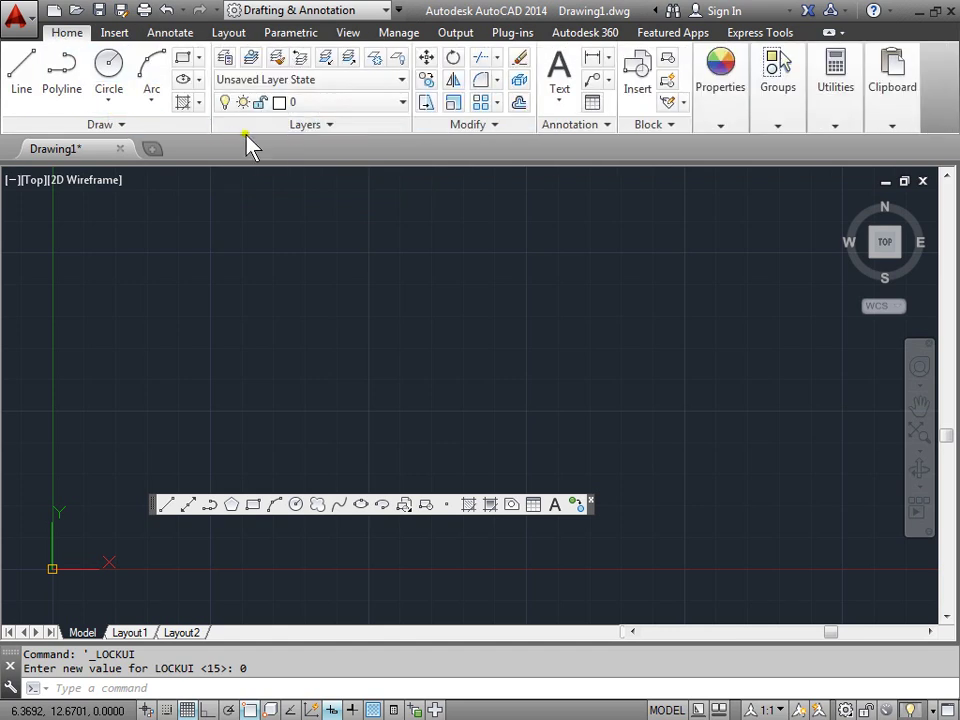
left_click(352, 33)
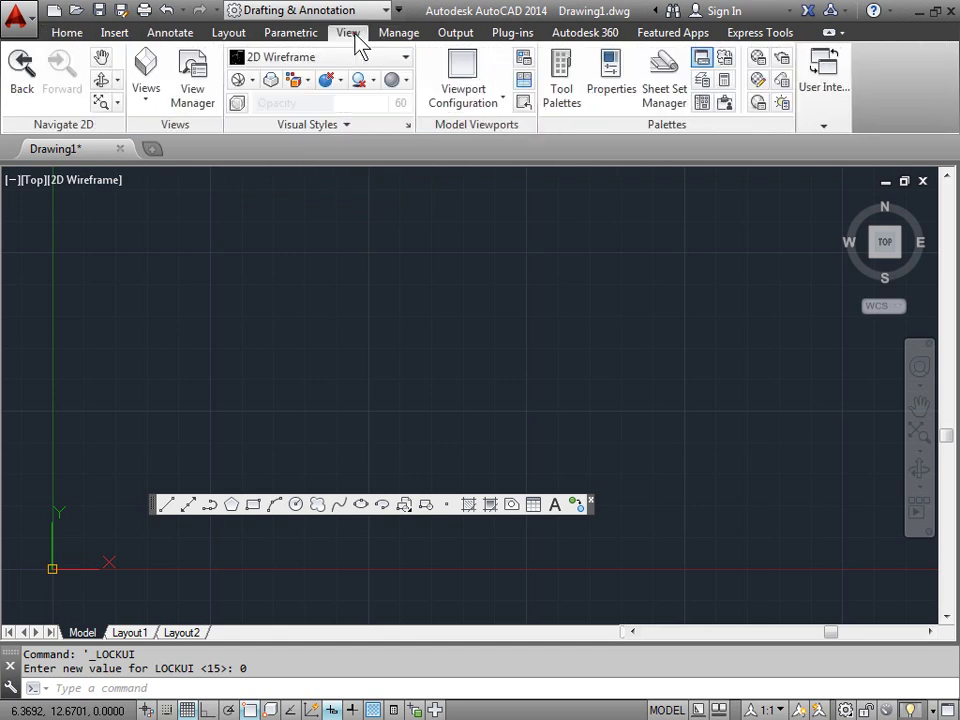
Uncheck the AutoCAD Draw toolbar to hide it and return to the Home ribbon
left_click(833, 90)
left_click(930, 163)
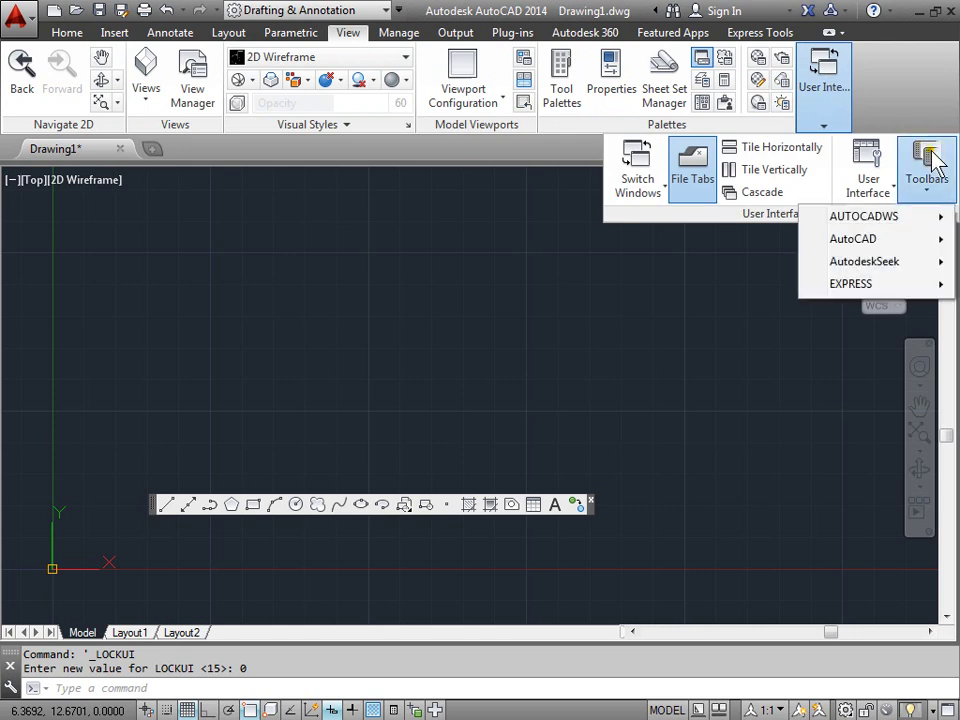
mouse_move(870, 238)
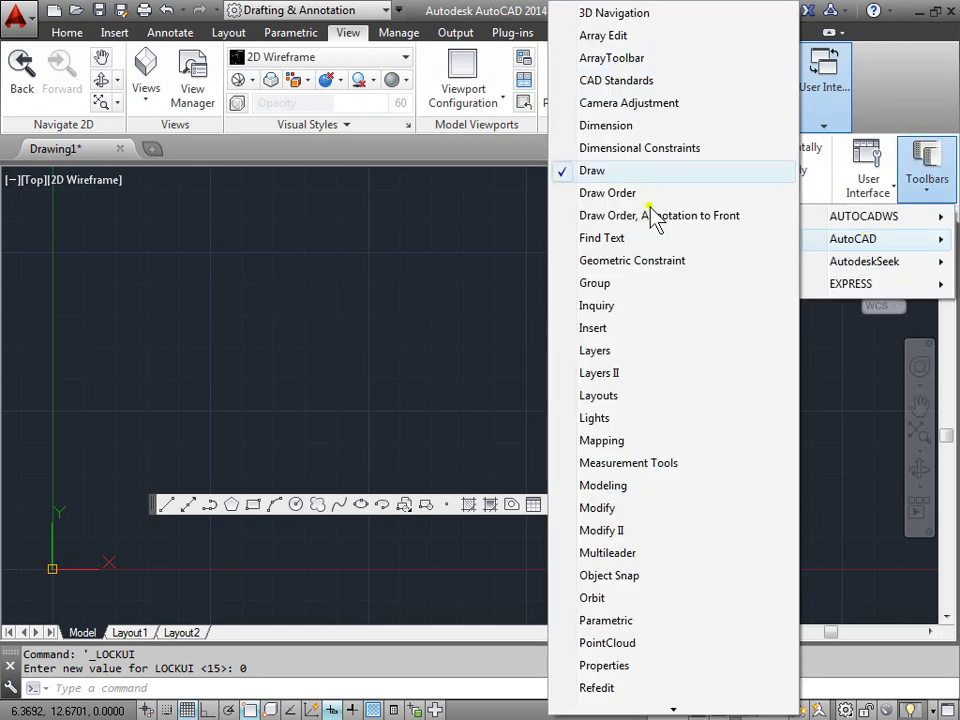
left_click(594, 172)
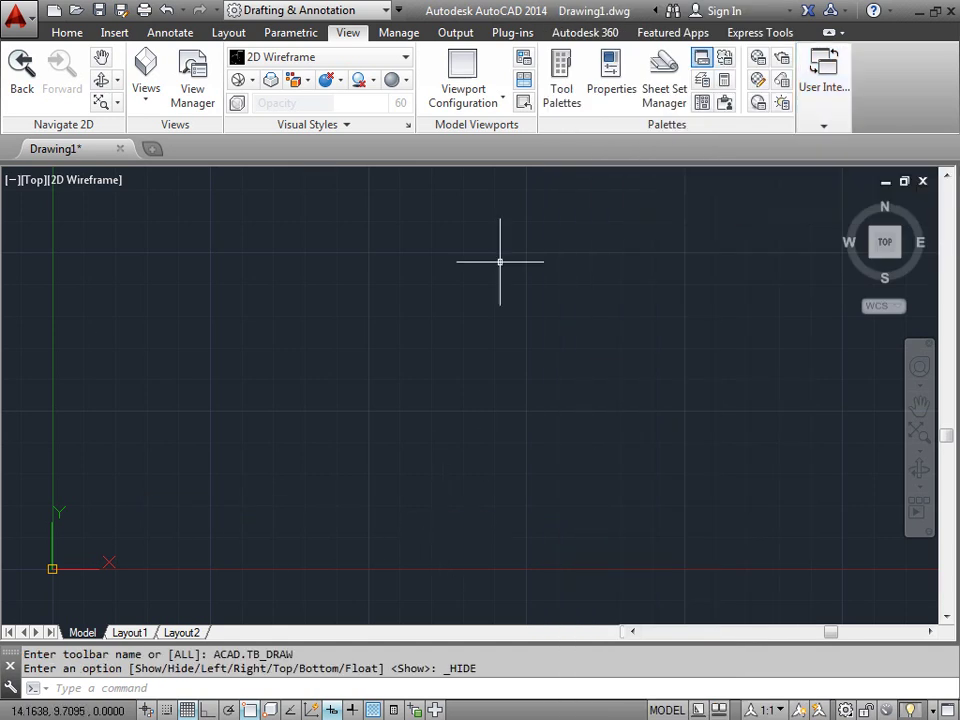
left_click(67, 33)
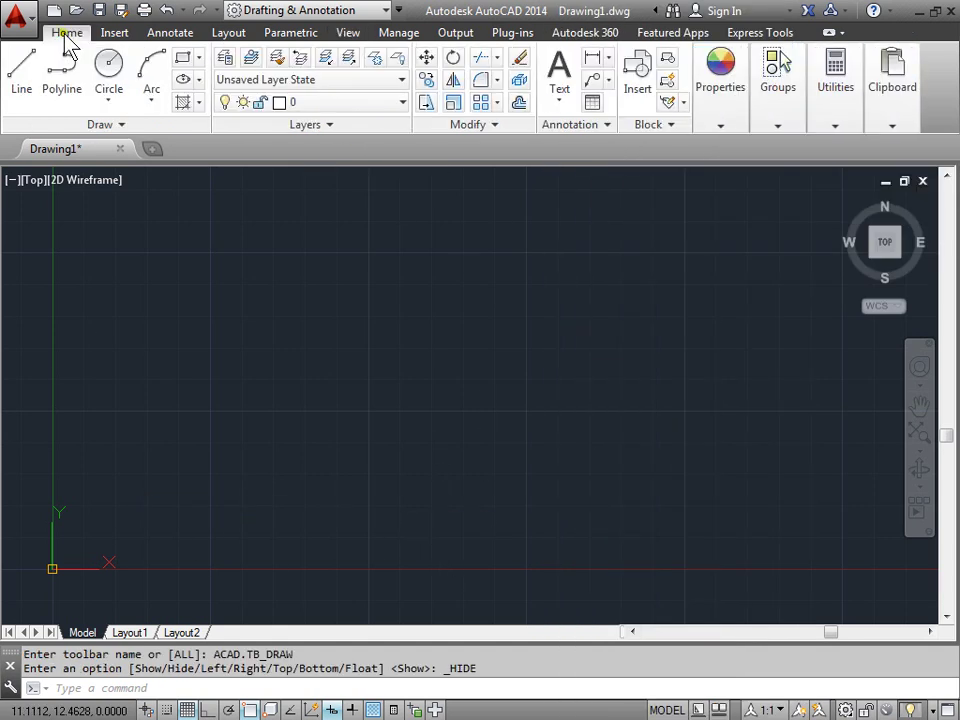